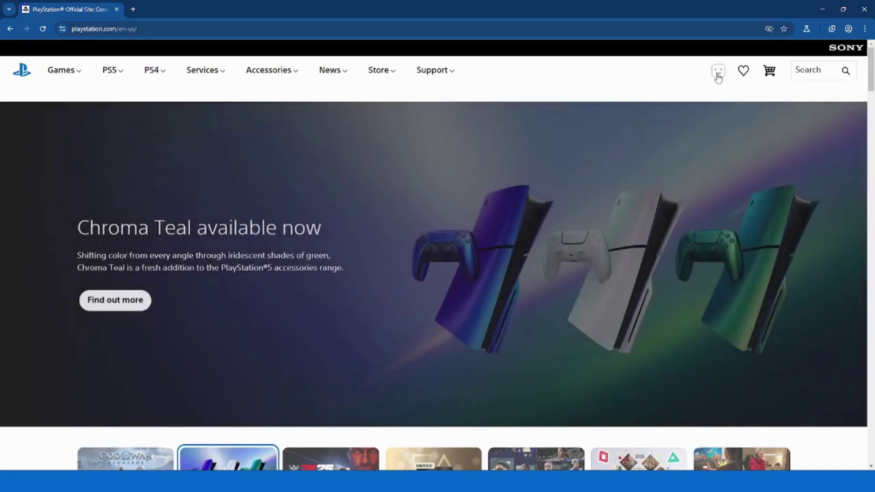
- Open the password Edit form on the Security page of Sony account settings
click(717, 74)
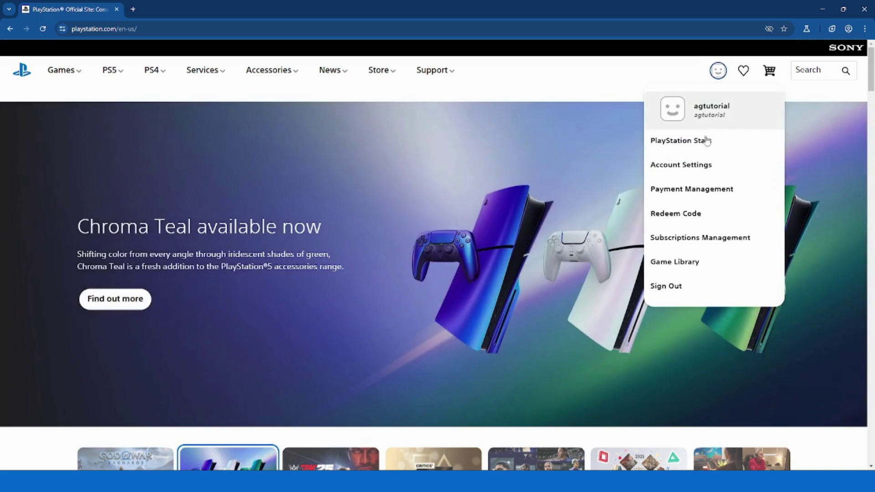
click(693, 168)
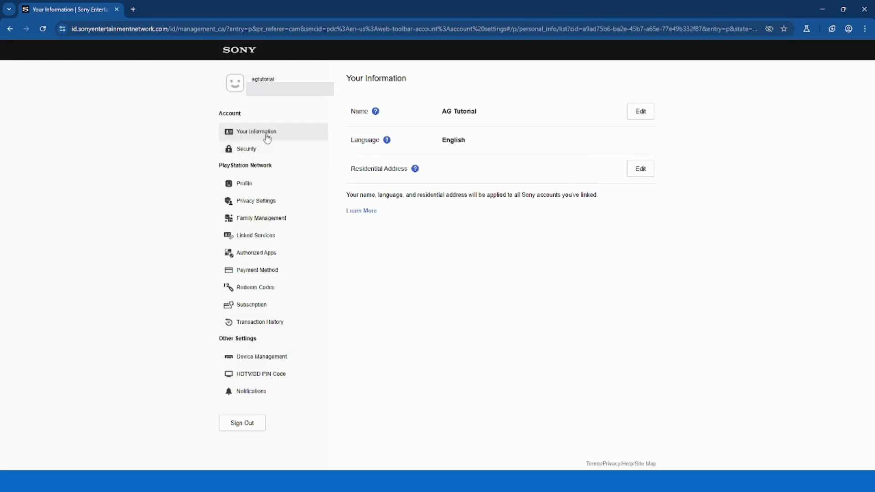
click(247, 149)
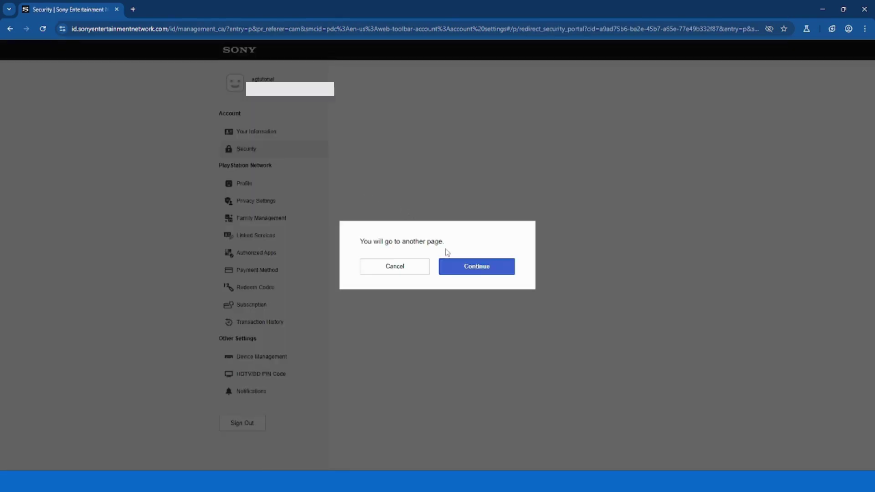
click(468, 272)
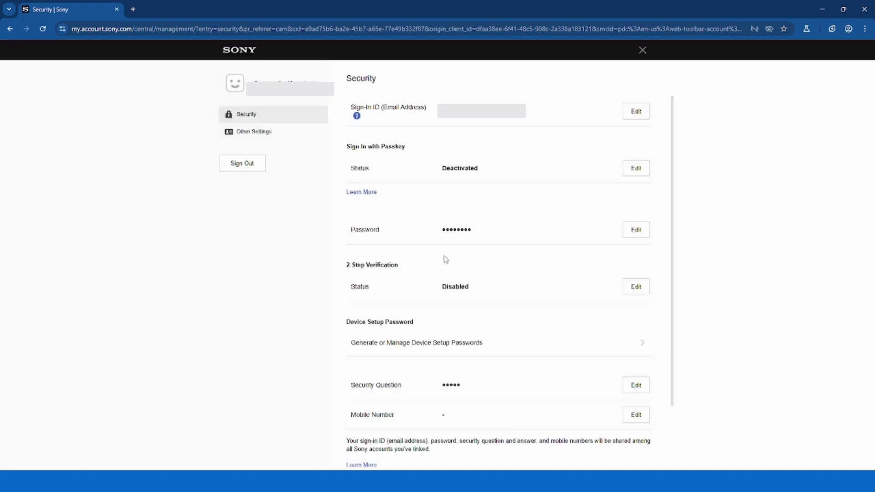
click(634, 235)
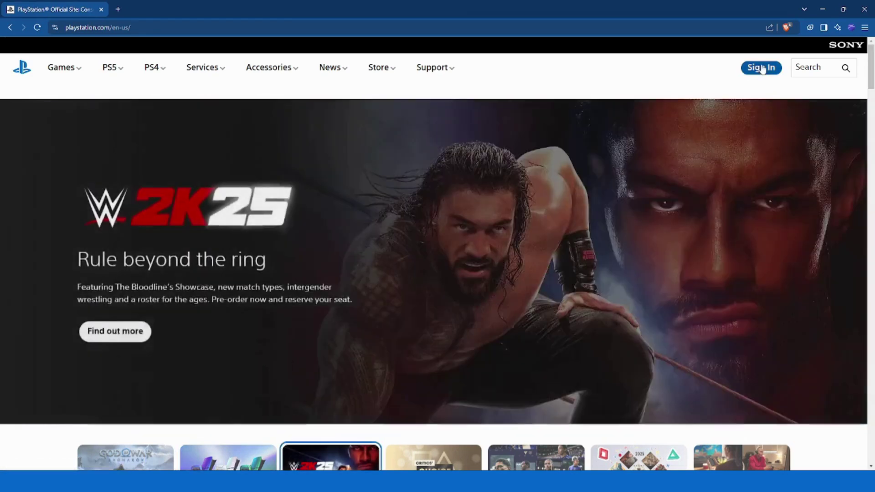
- Go to the PlayStation sign-in page and open the Trouble Signing In? help
click(763, 68)
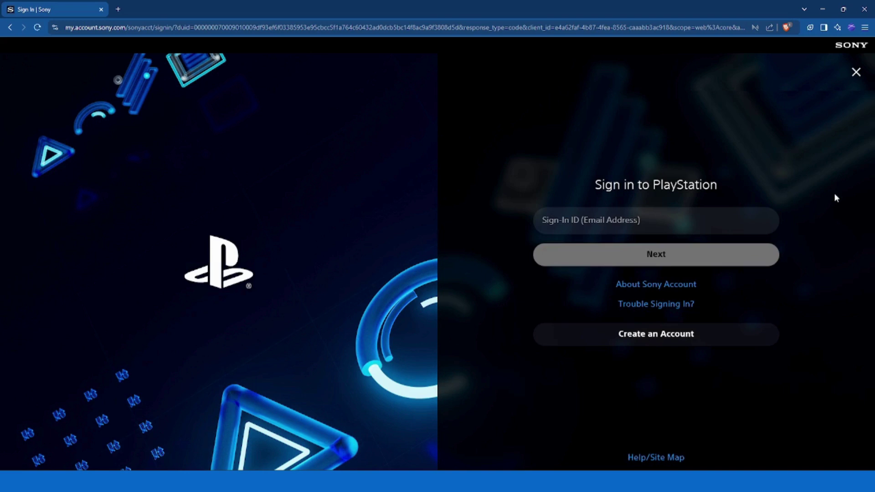
click(663, 306)
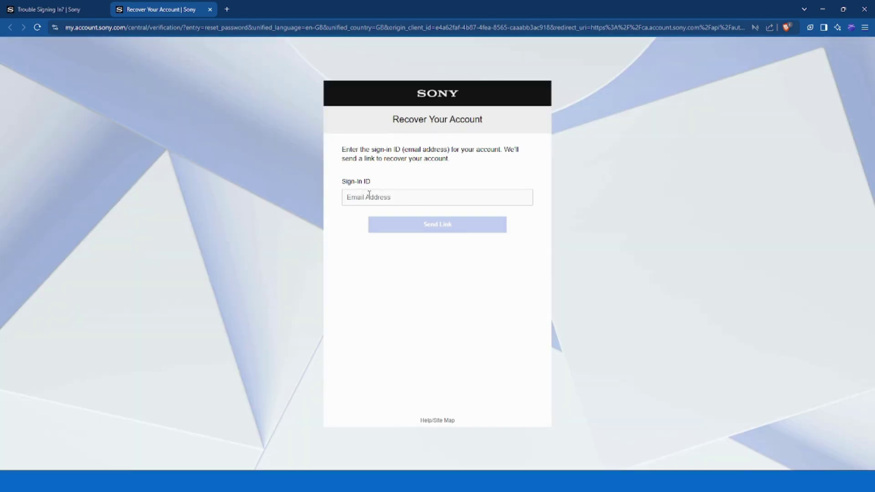
- Paste the account's sign-in email into Sign-In ID and request the recovery link
click(369, 193)
key(ctrl+v)
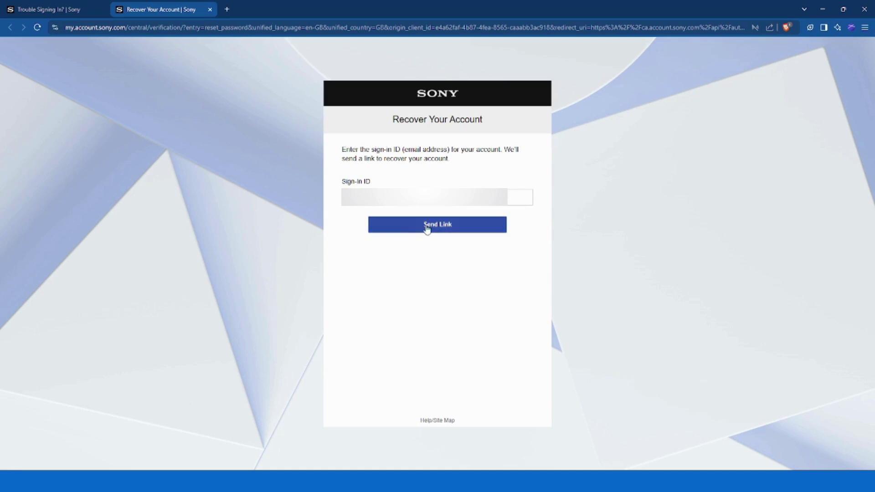
click(431, 228)
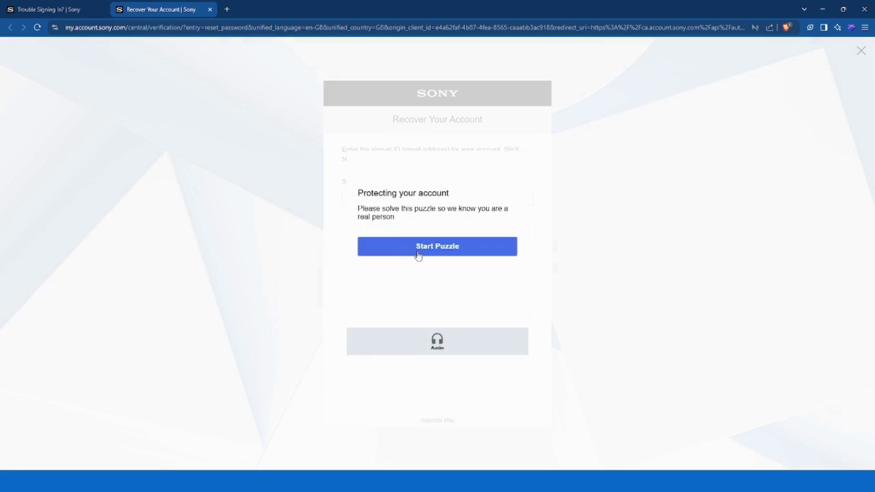
- Solve the verification puzzle by rotating the object five times to match the hand, then submit
click(418, 256)
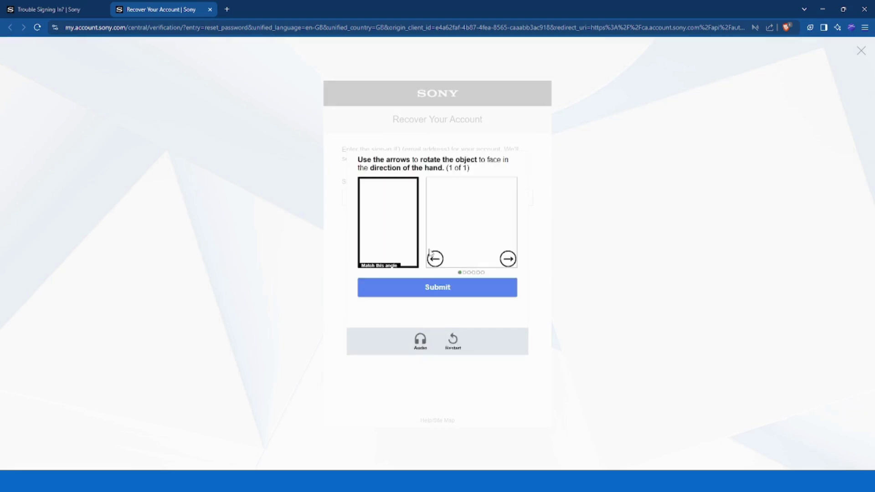
click(511, 261)
click(511, 261)
click(511, 261)
click(511, 260)
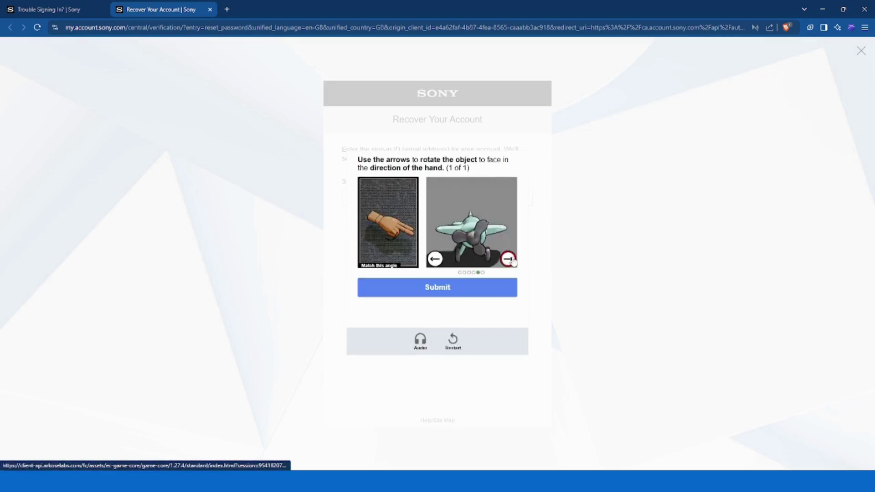
click(510, 261)
click(502, 286)
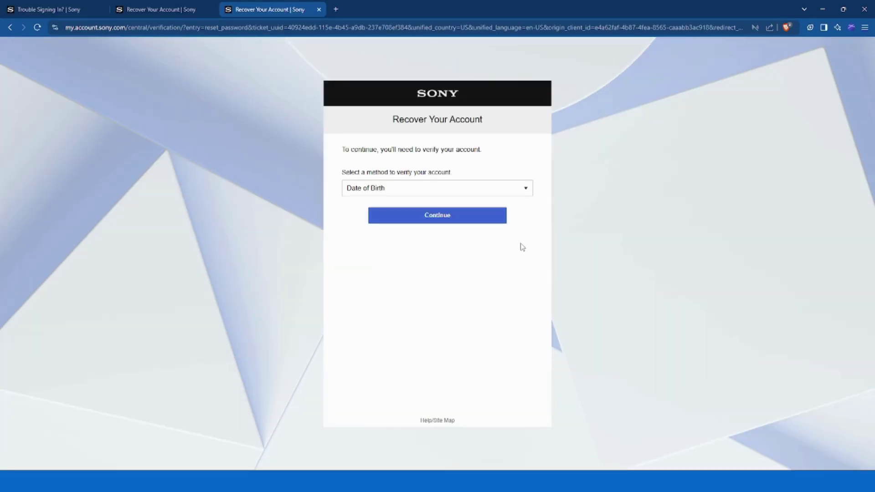
- Keep Date of Birth as the account verification method and continue
click(516, 195)
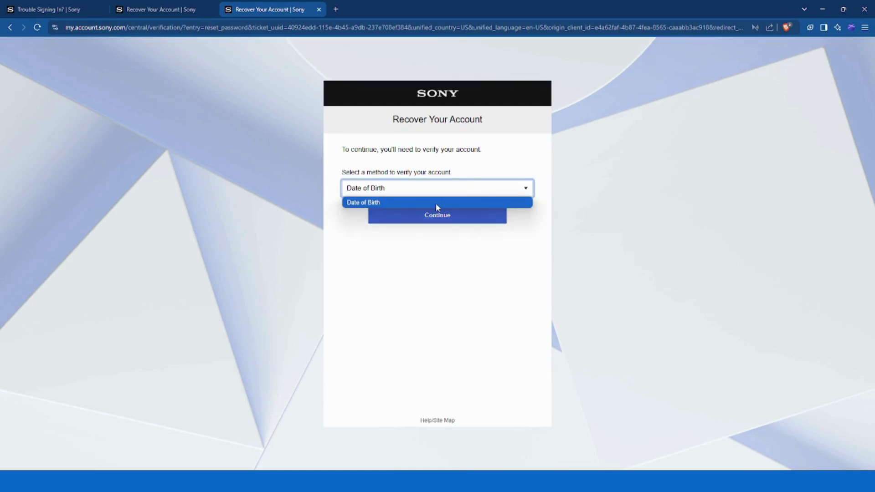
click(362, 204)
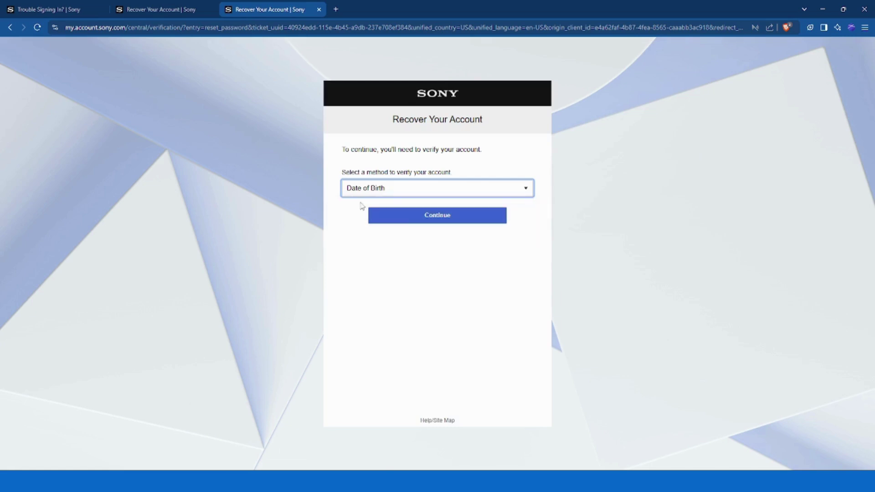
click(409, 219)
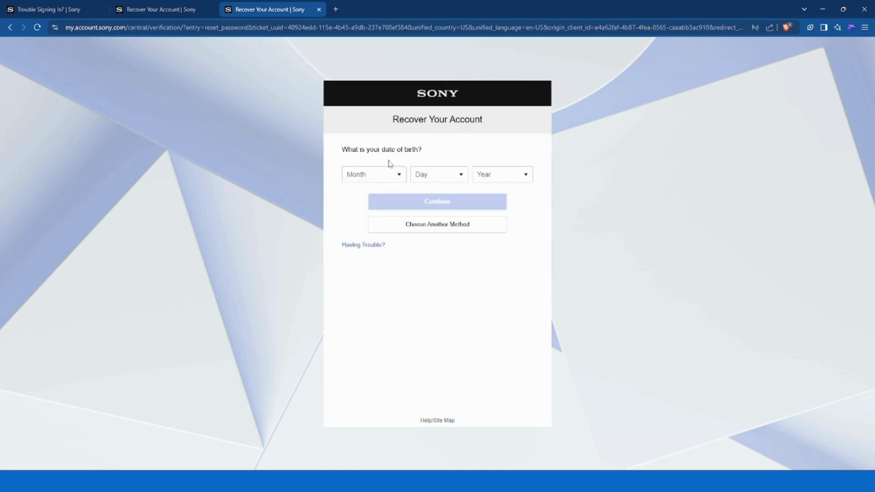
- Enter birth month 1, day 1 and the birth year, submit, then choose Create a Password
click(378, 176)
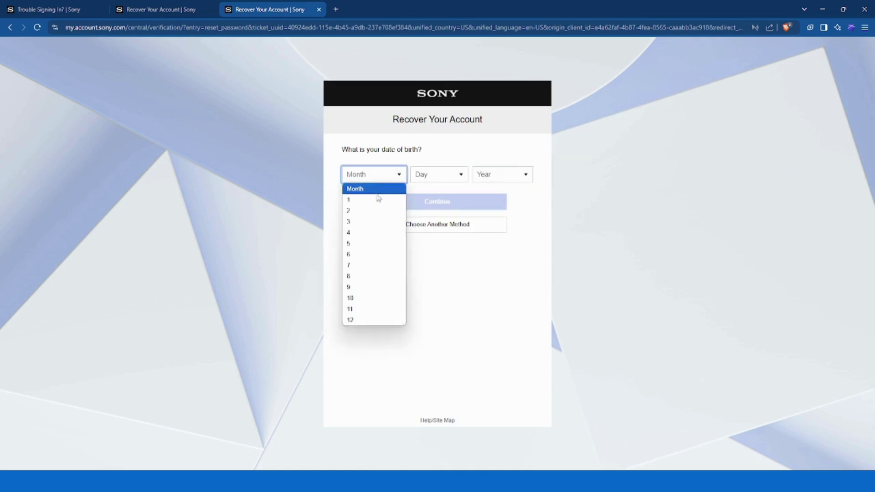
click(376, 199)
click(451, 177)
click(442, 195)
click(445, 179)
click(441, 199)
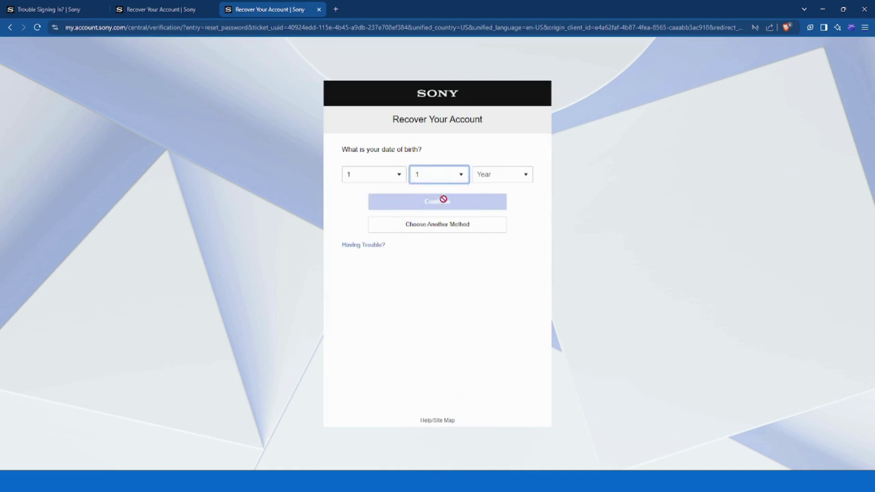
click(492, 177)
scroll(499, 286, down, 3)
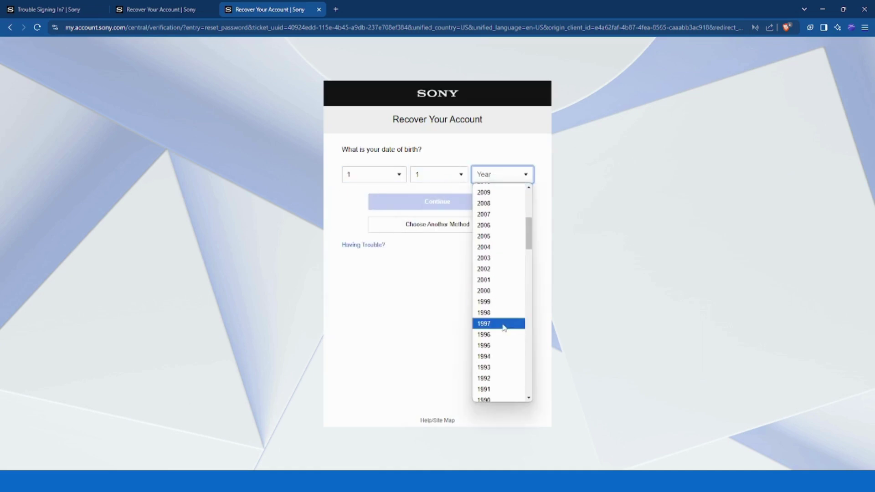
click(498, 291)
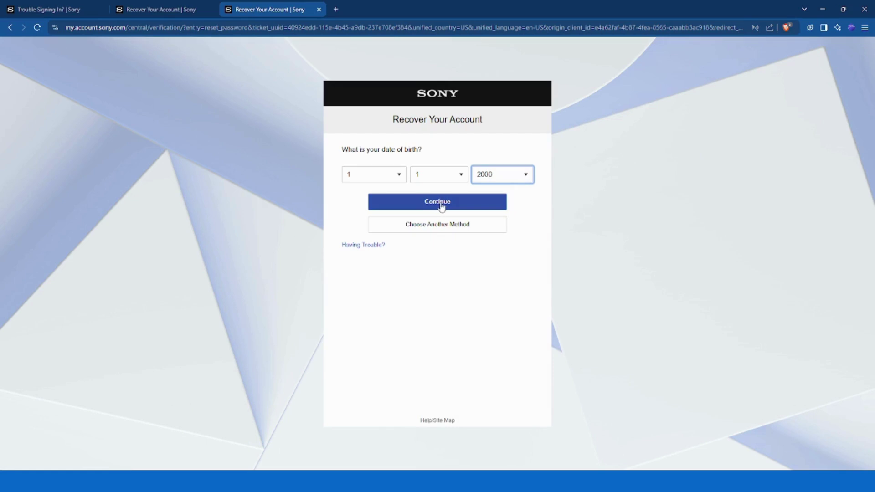
click(440, 206)
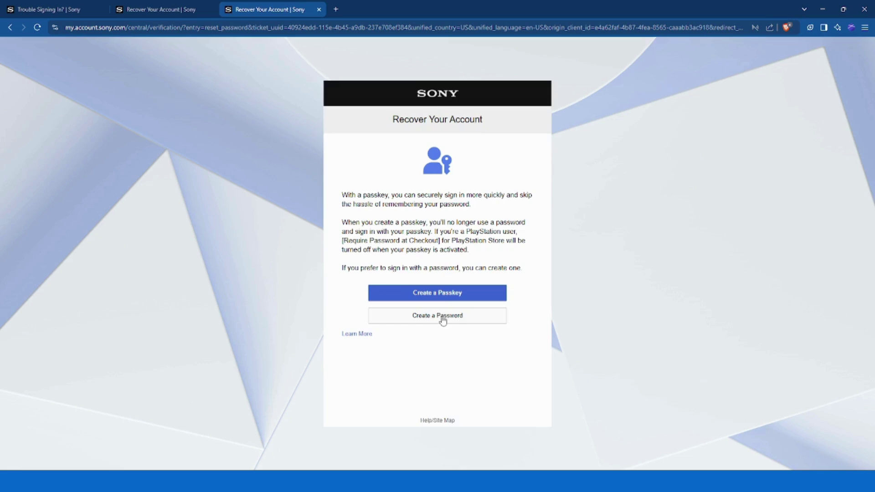
click(442, 320)
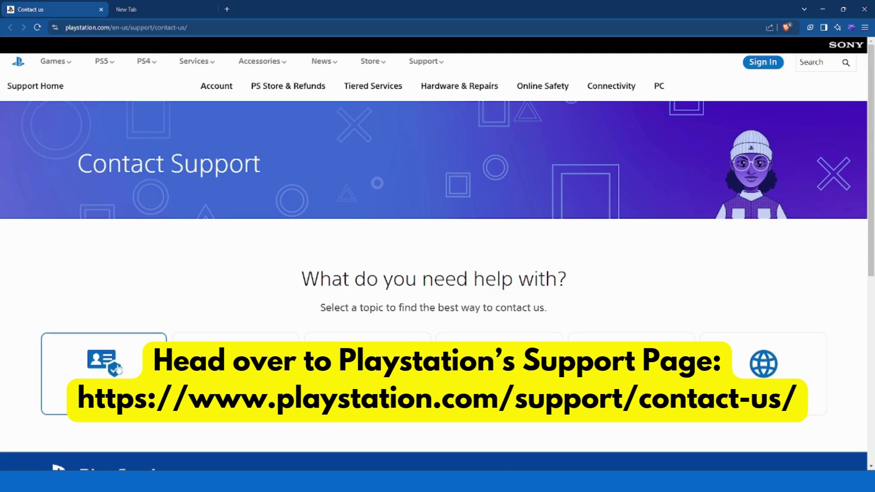
- Open the Account topic's Password reset & Recover my account help and choose Live chat
click(127, 374)
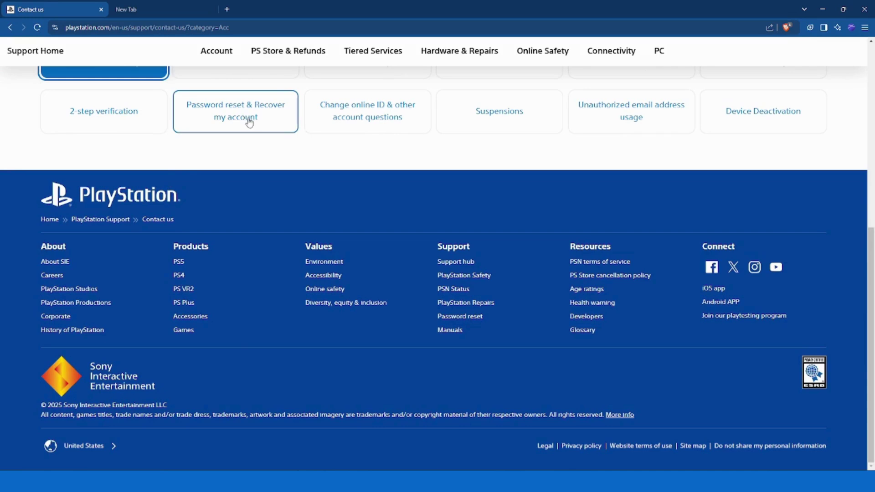
click(251, 122)
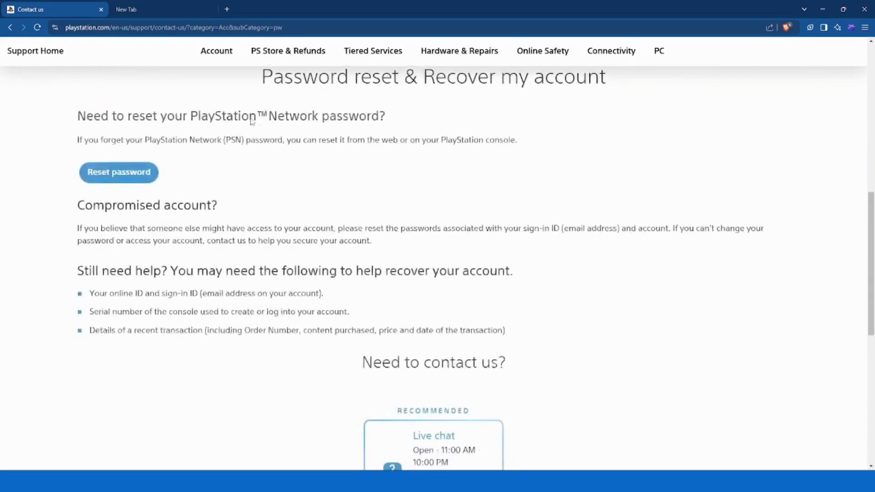
scroll(429, 211, down, 5)
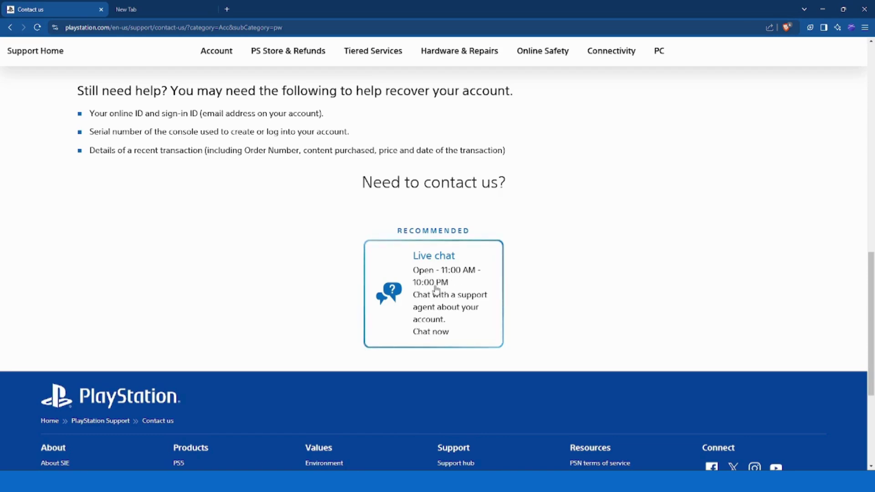
click(437, 289)
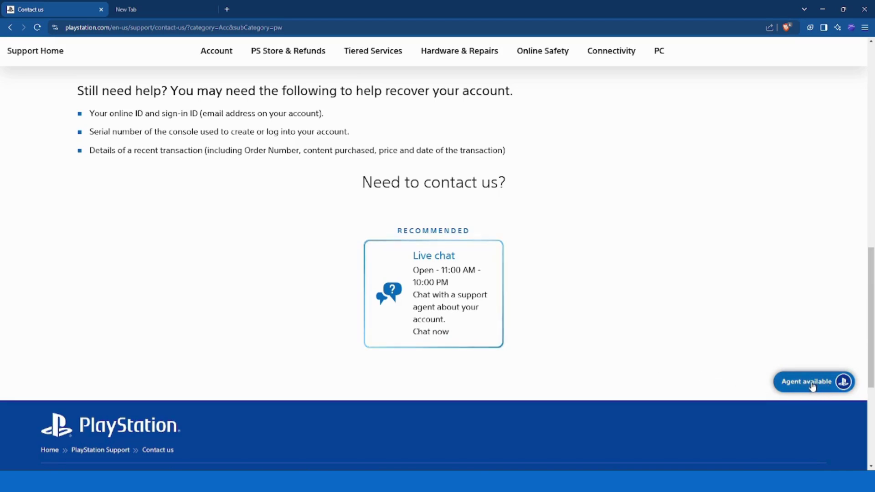
- Request the available agent, fill in first and last name, and start chatting with the assistant
click(812, 385)
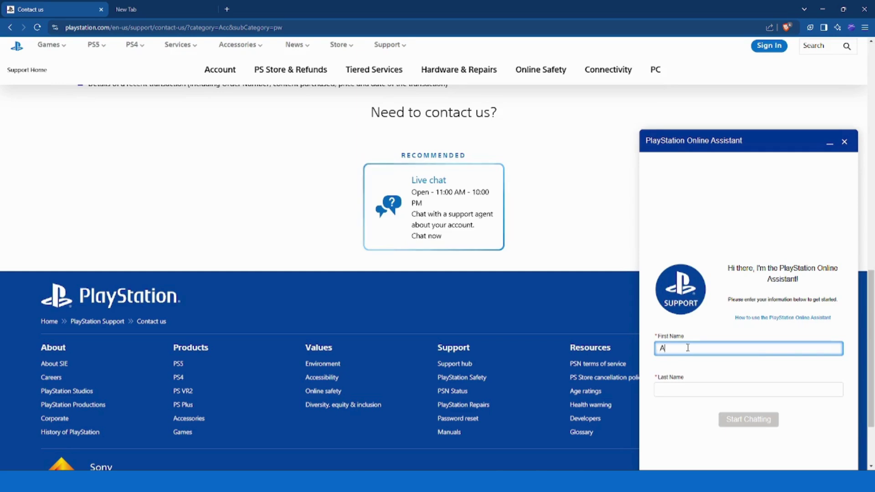
key(Tab)
text(G)
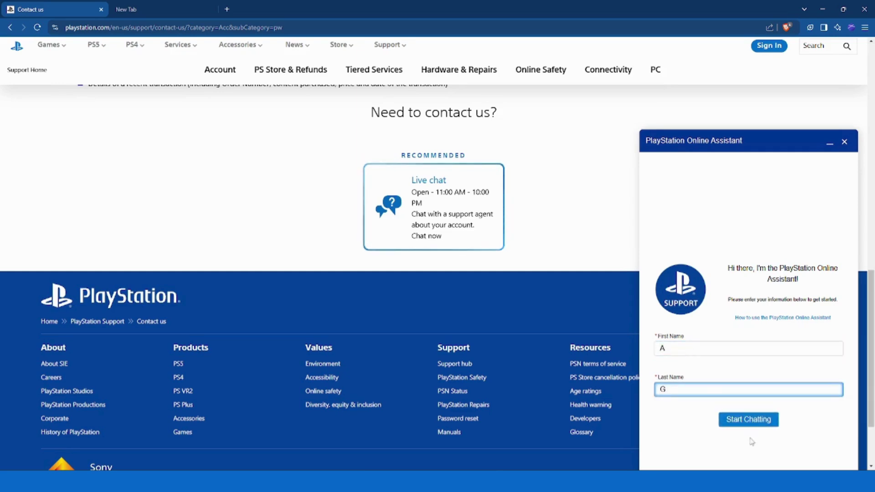
click(755, 419)
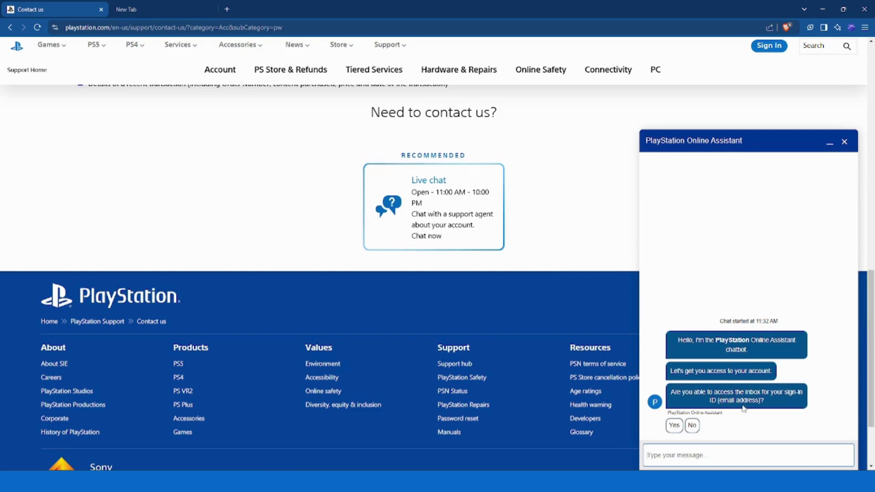
- Answer No to inbox access, send the account's online ID, and agree to wait for an agent
click(694, 427)
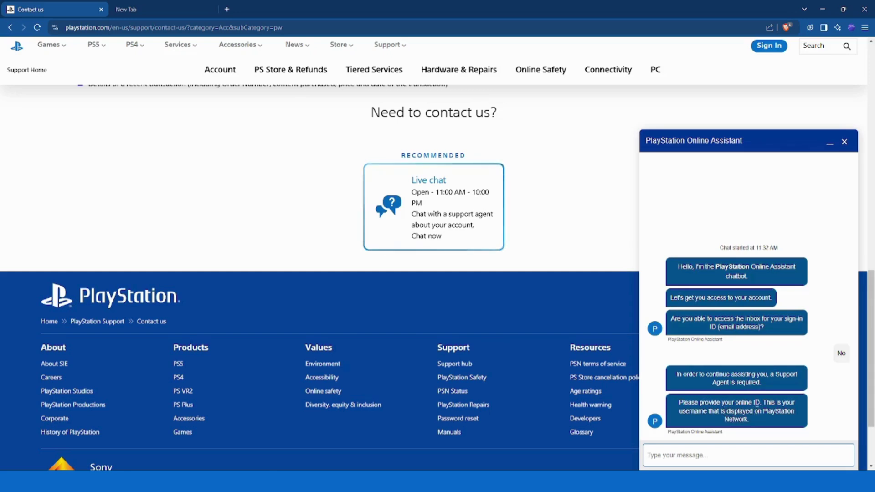
click(707, 453)
text(agt)
text(uton)
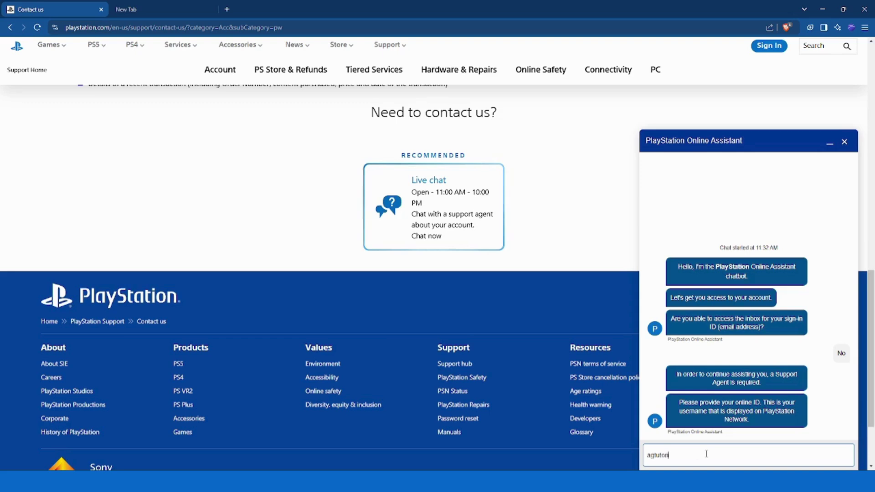
text(ak)
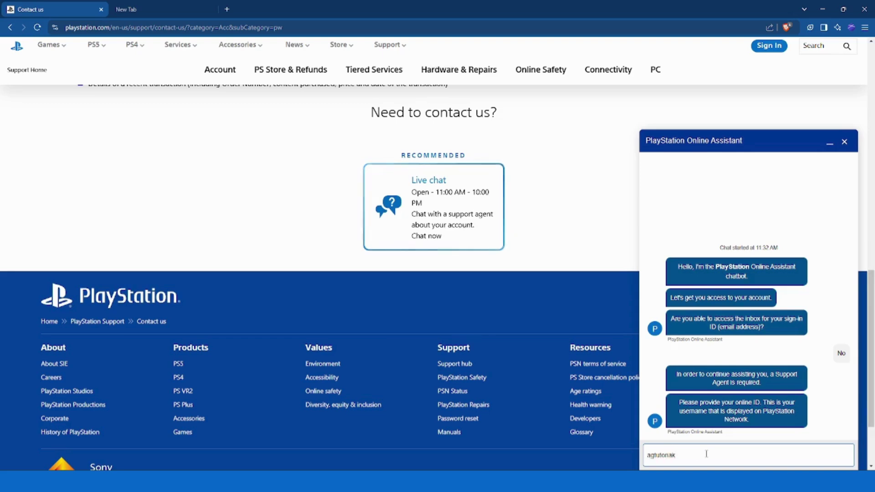
key(BackSpace)
text(l)
key(Return)
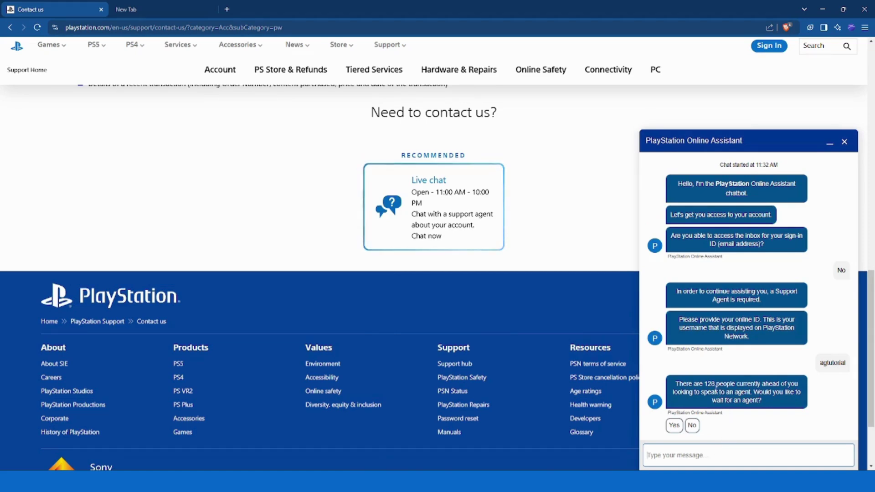
click(709, 384)
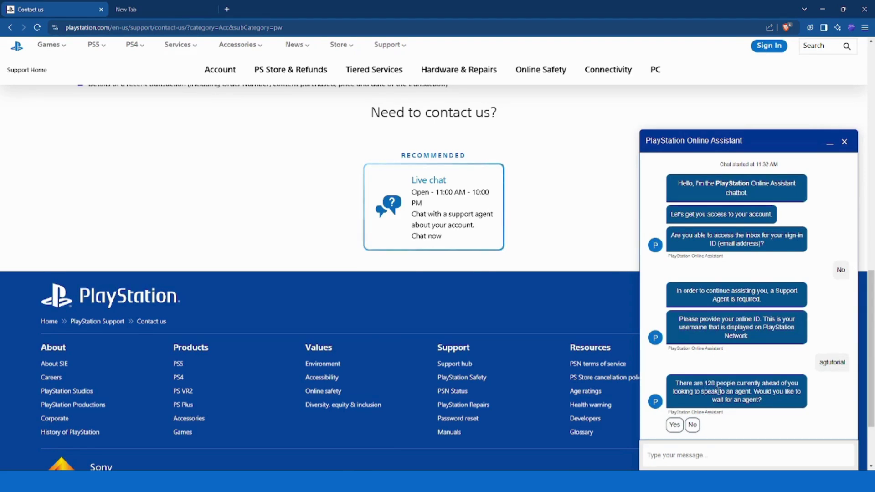
click(674, 425)
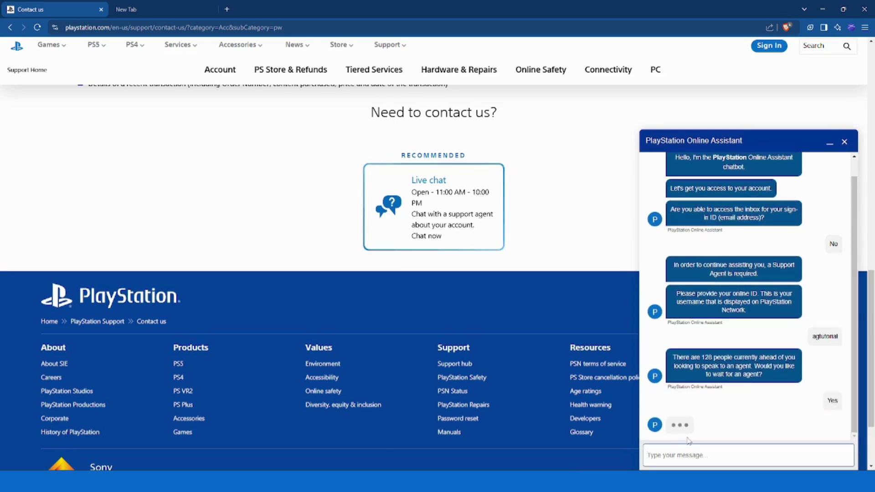